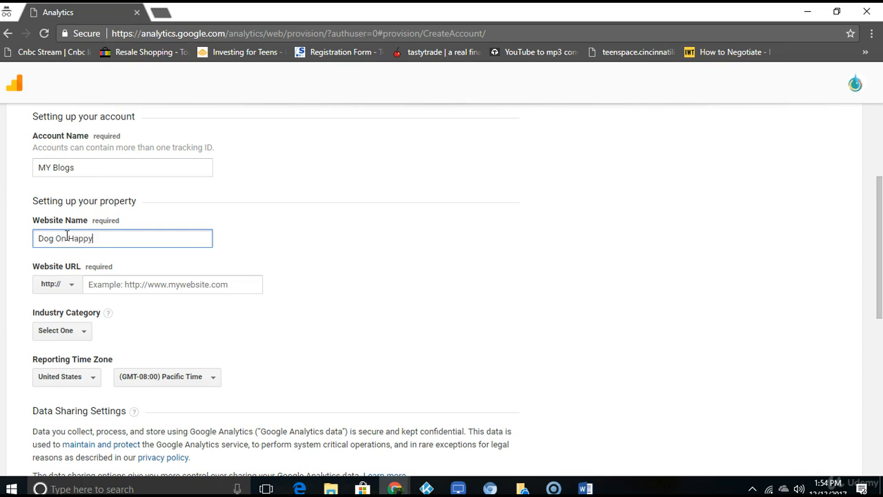
Copy the domain dogonhappy.com from the WordPress dashboard's address and paste it as the Website URL in the Analytics account form
click(98, 285)
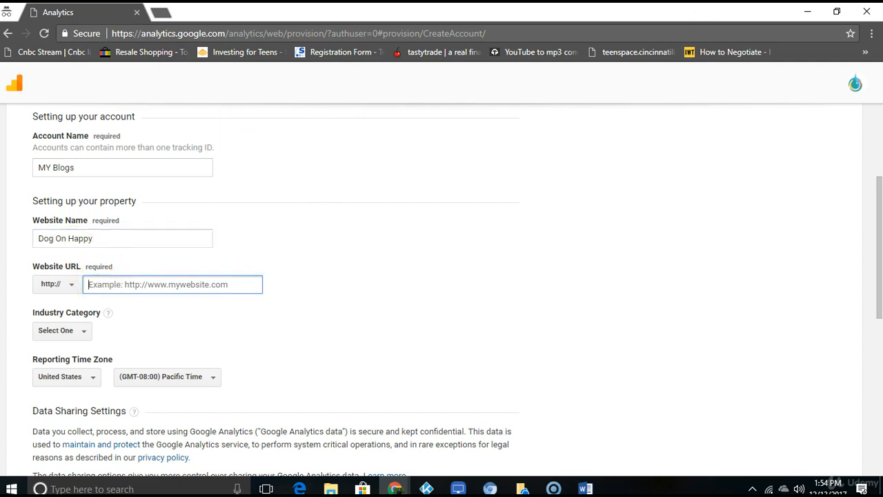
click(811, 12)
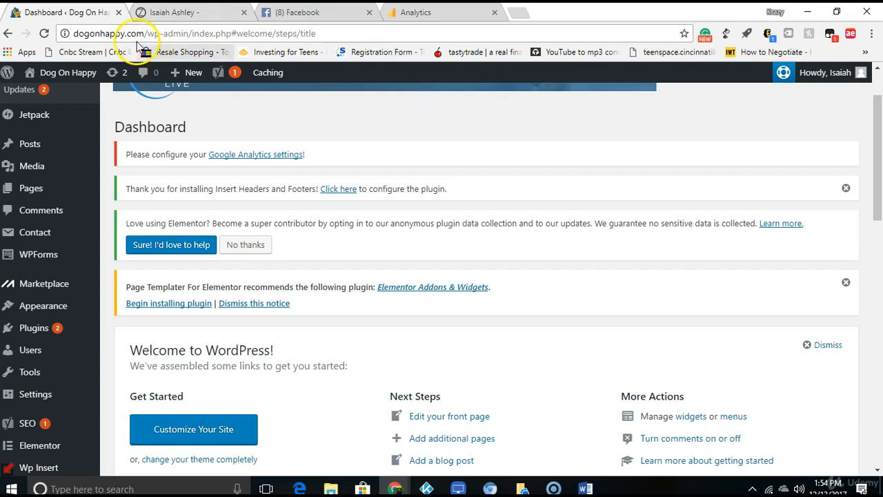
drag(144, 33, 64, 26)
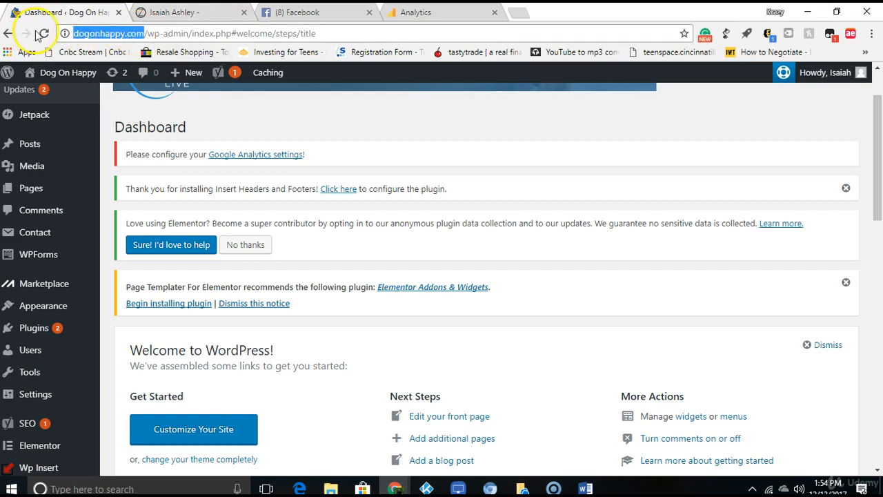
right_click(85, 37)
click(111, 79)
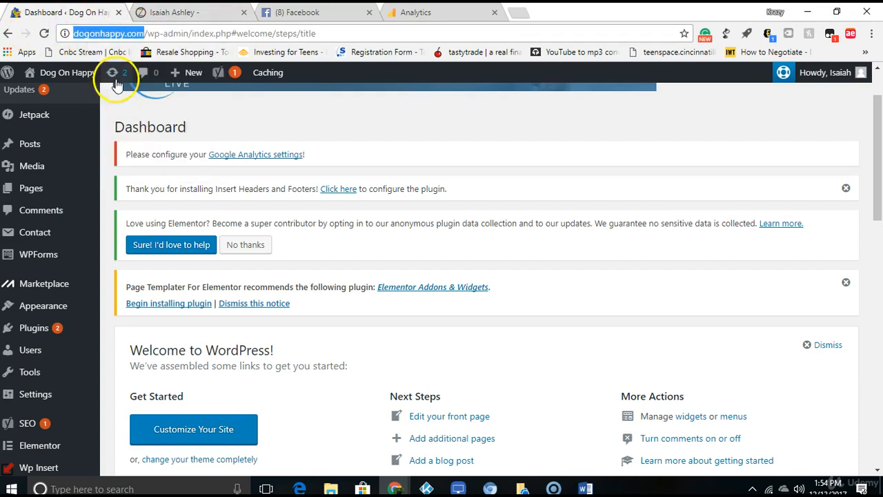
mouse_move(394, 489)
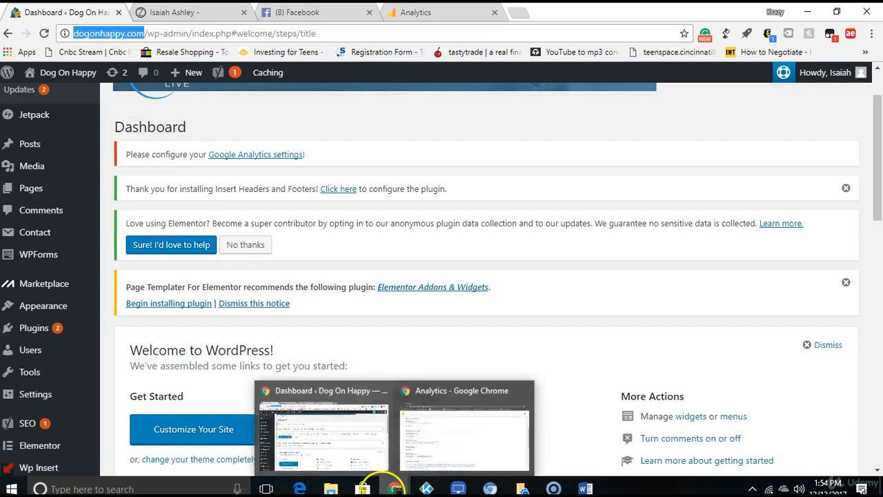
click(425, 427)
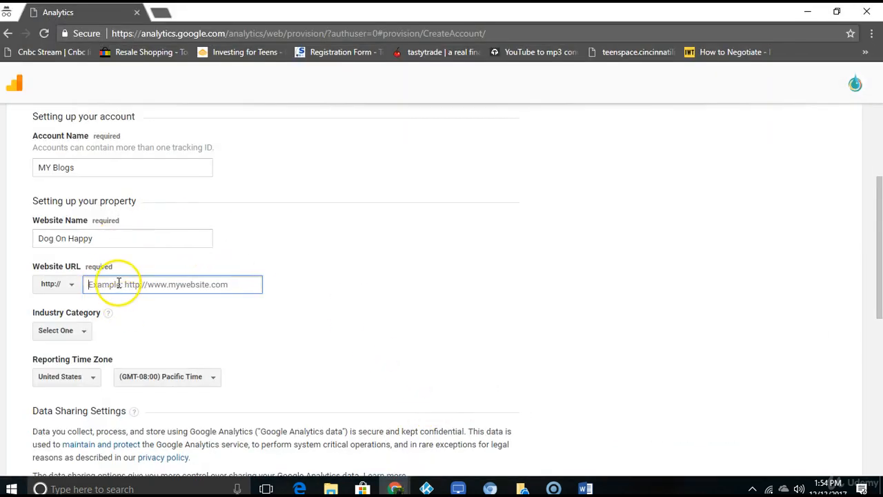
right_click(118, 284)
click(151, 362)
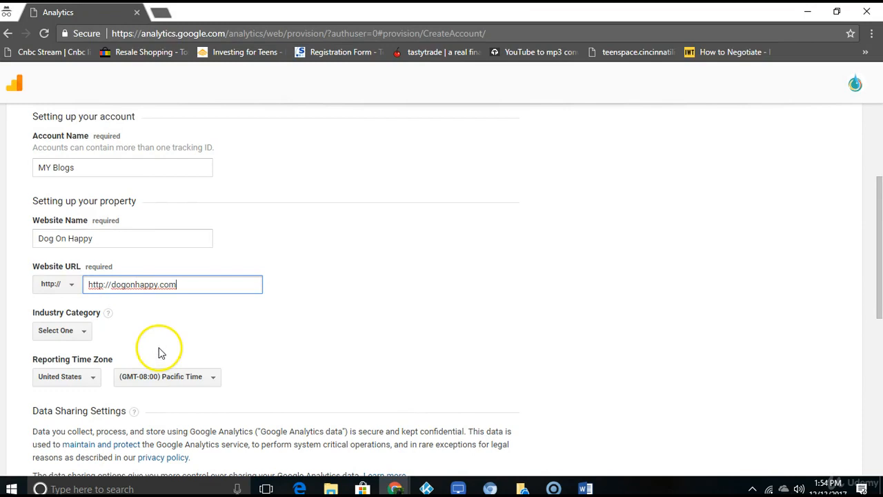
Set the new property's industry category to Pets and Animals
click(74, 334)
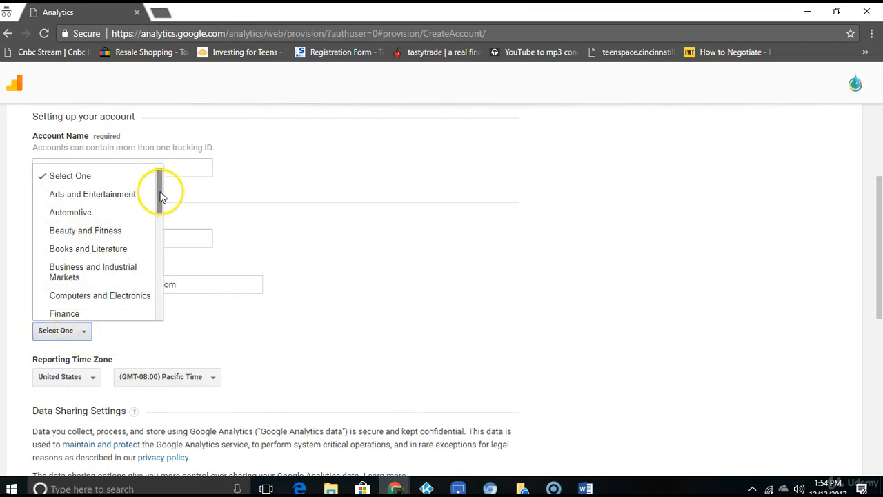
drag(161, 197, 150, 274)
click(130, 281)
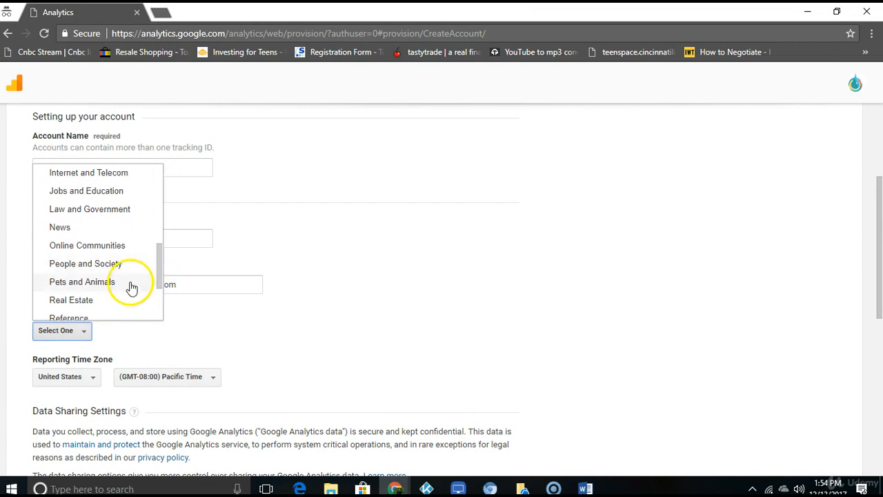
Submit the account form to get a tracking ID and accept the Google Analytics Terms of Service for the United States
drag(877, 244, 878, 415)
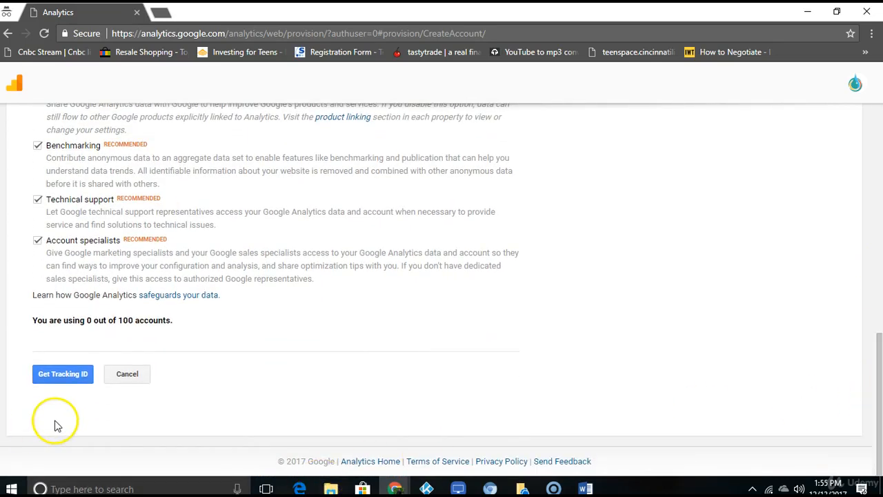
click(64, 374)
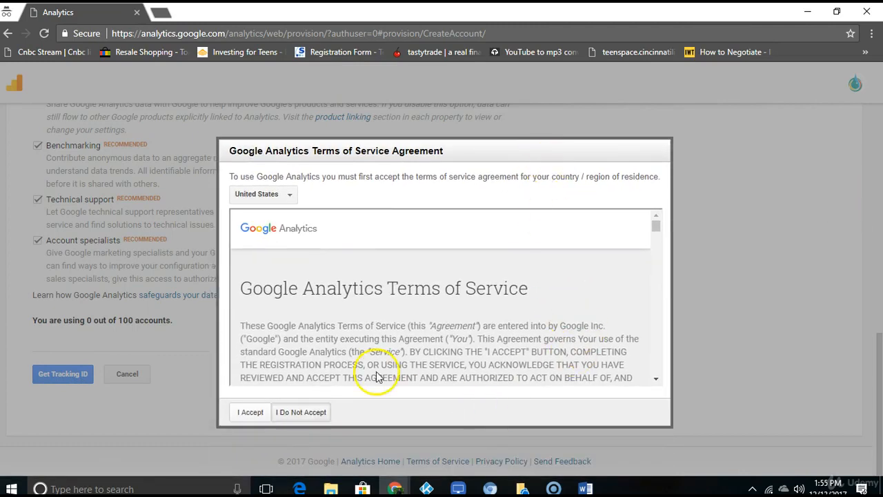
click(249, 412)
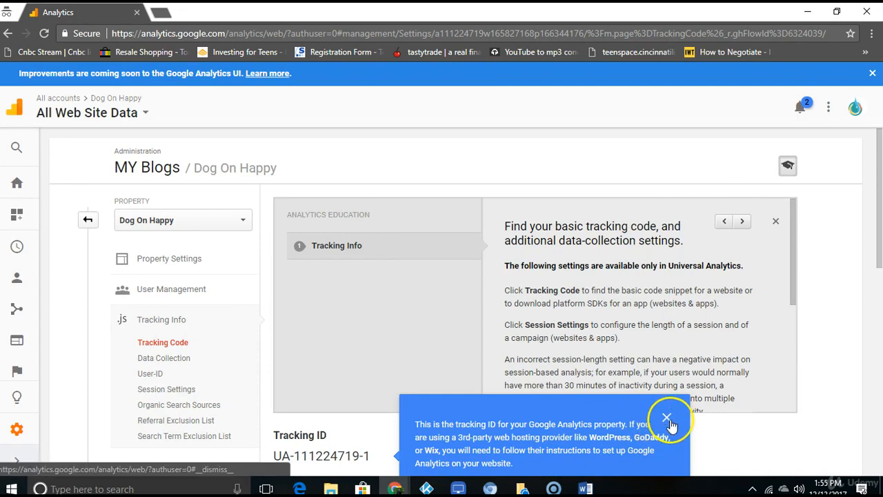
Dismiss the tracking ID tip and examine the Tracking ID and Global Site Tag sections of the Dog On Happy property
click(667, 417)
scroll(867, 228, down, 3)
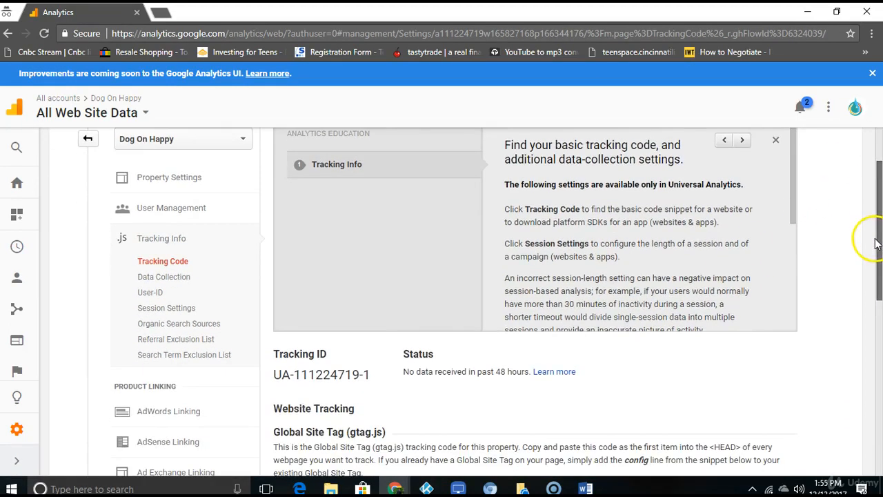
scroll(868, 304, down, 1)
scroll(868, 311, up, 3)
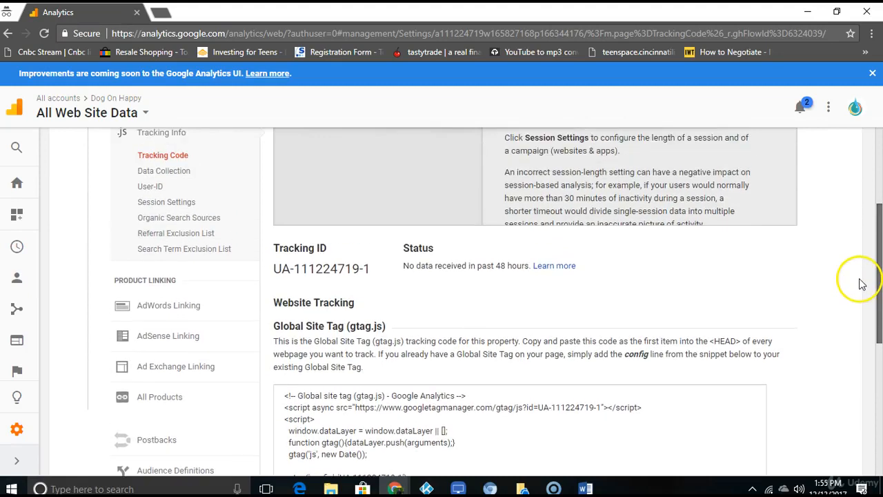
scroll(856, 237, up, 1)
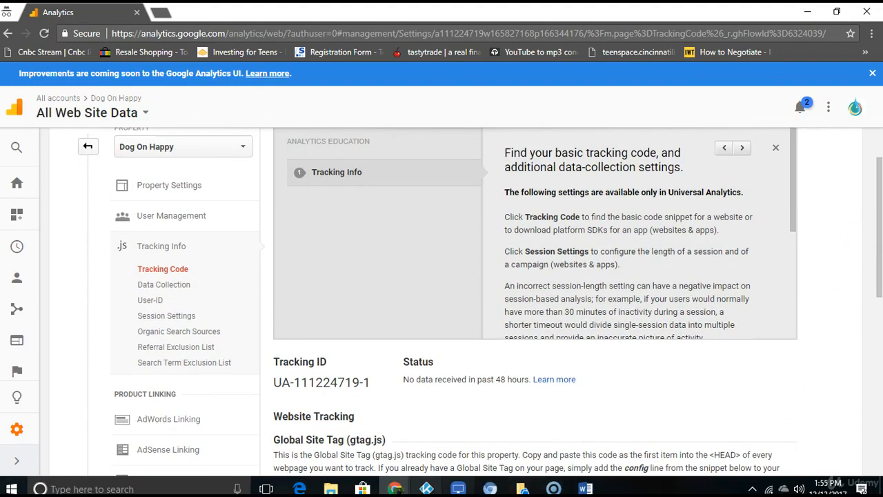
Switch to the WordPress dashboard, open the Google Analytics settings and start MonsterInsights authentication up to the Google code entry
mouse_move(395, 490)
click(394, 473)
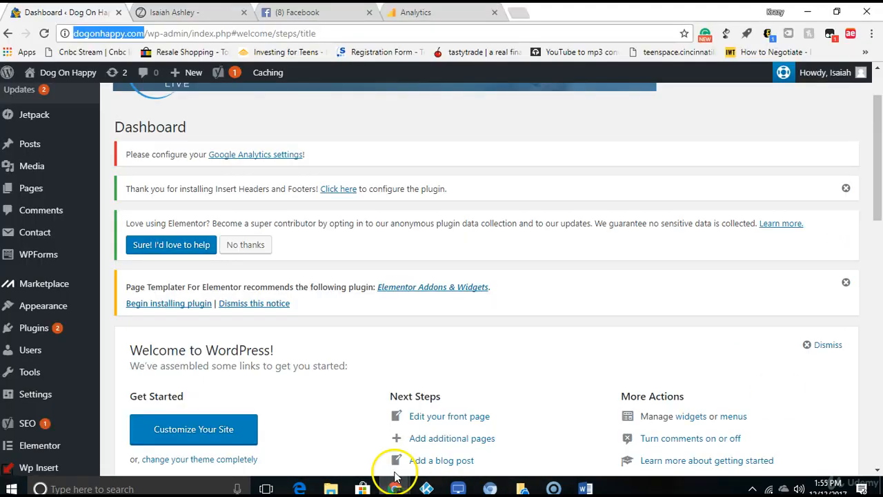
click(234, 155)
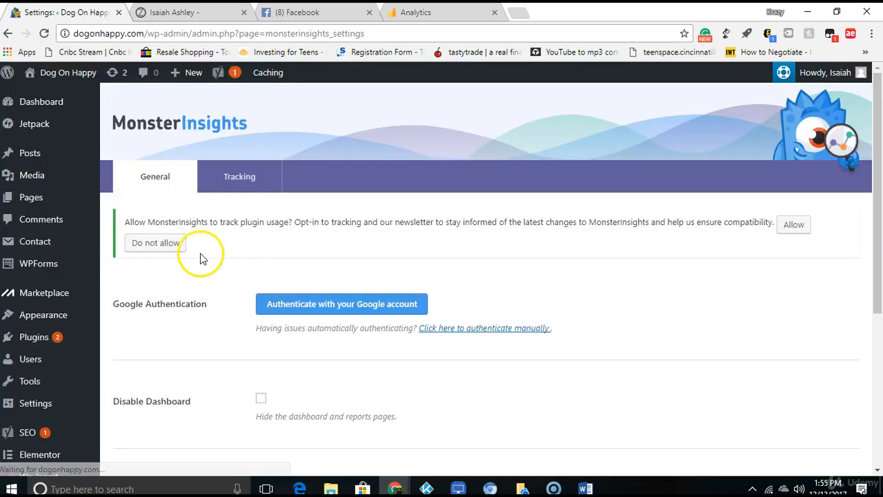
click(318, 310)
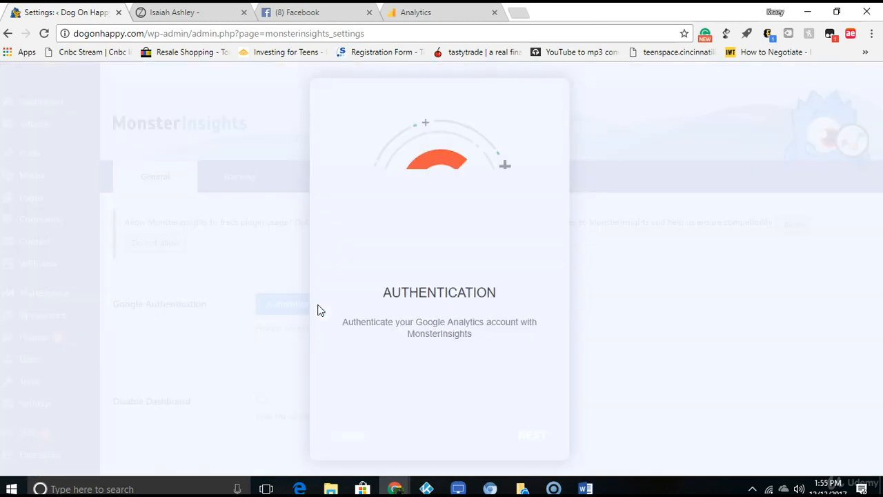
click(532, 441)
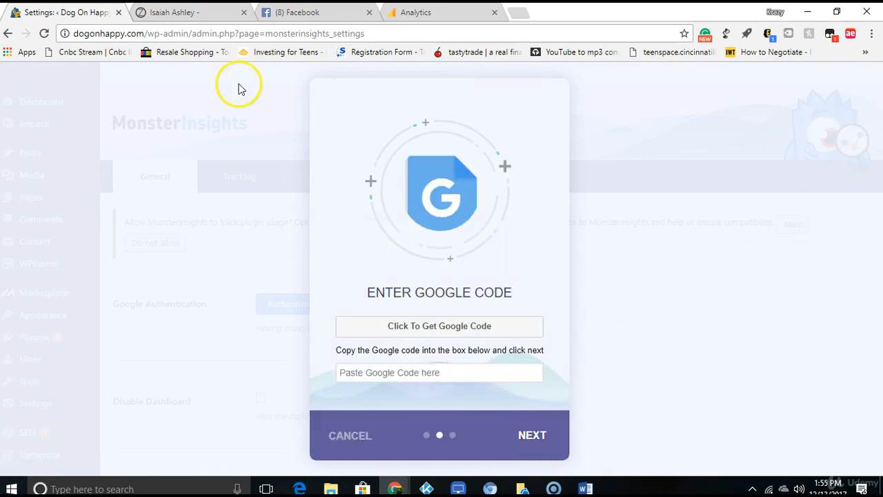
Copy the property's tracking ID from Google Analytics and return to the MonsterInsights authentication wizard
mouse_move(395, 483)
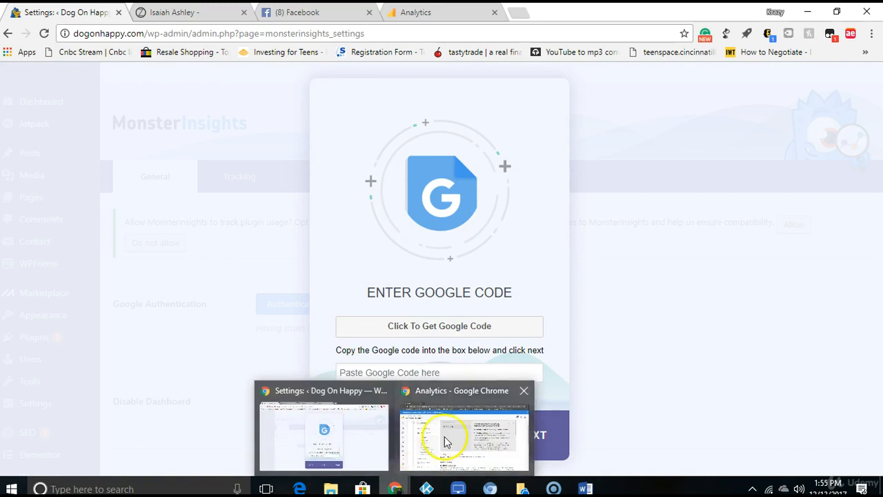
click(446, 441)
drag(375, 384, 276, 384)
right_click(283, 382)
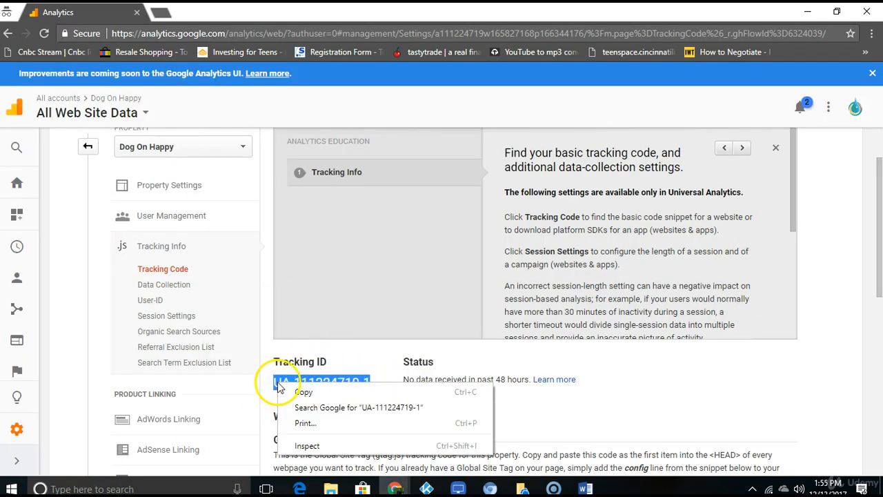
click(298, 392)
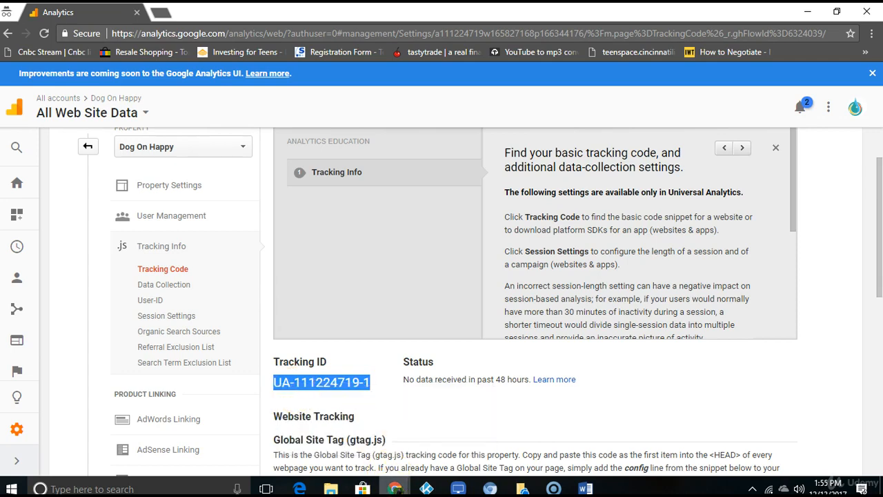
mouse_move(395, 489)
click(366, 467)
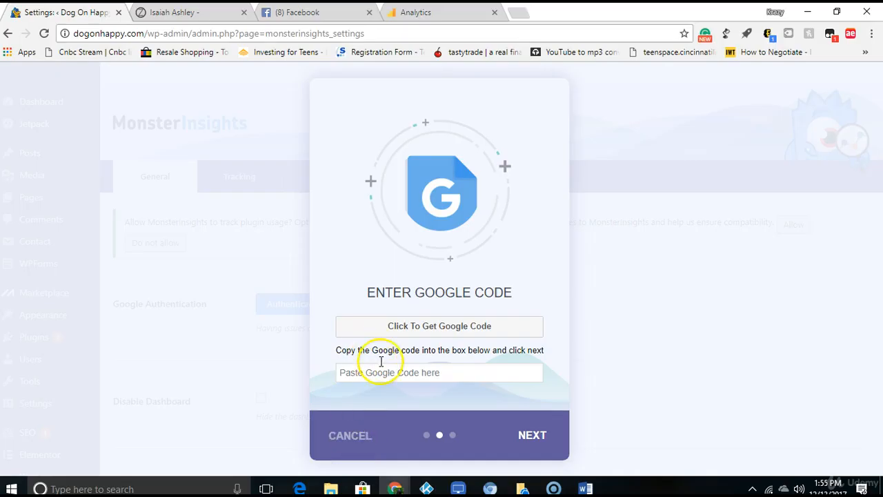
Request a Google code and allow MonsterInsights to access Analytics data through the Iworks Pressure Washing Google account
click(392, 336)
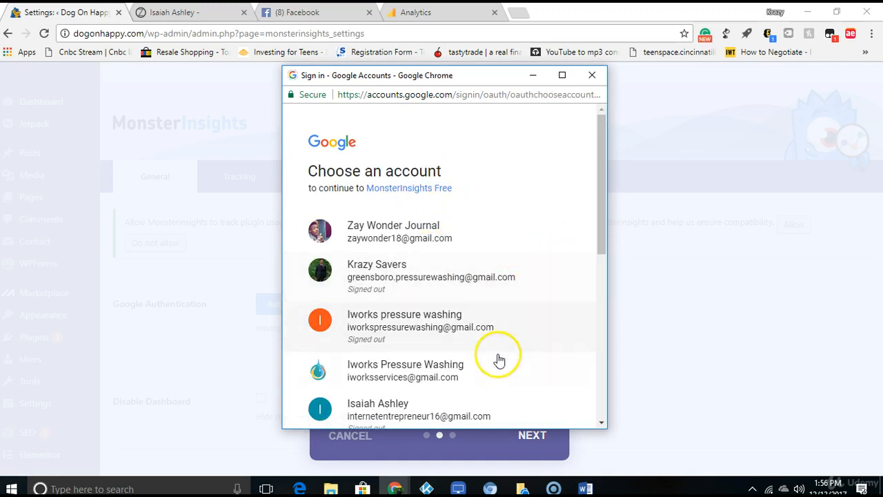
click(488, 370)
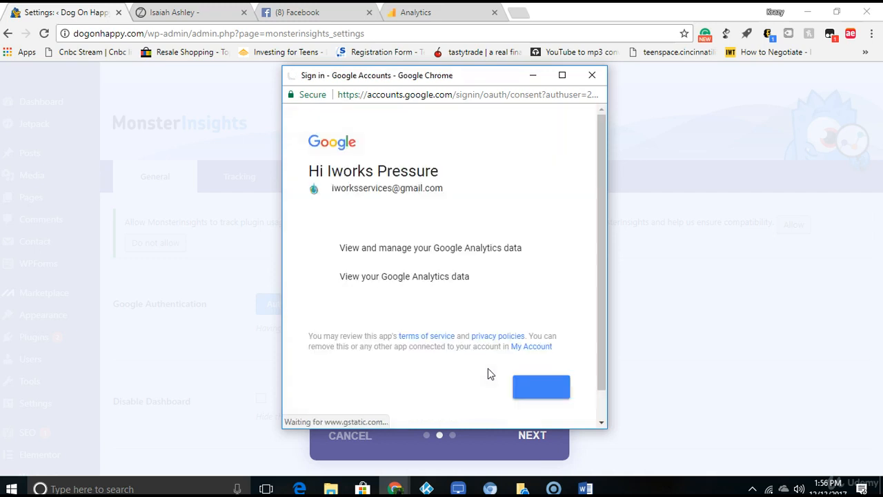
click(553, 392)
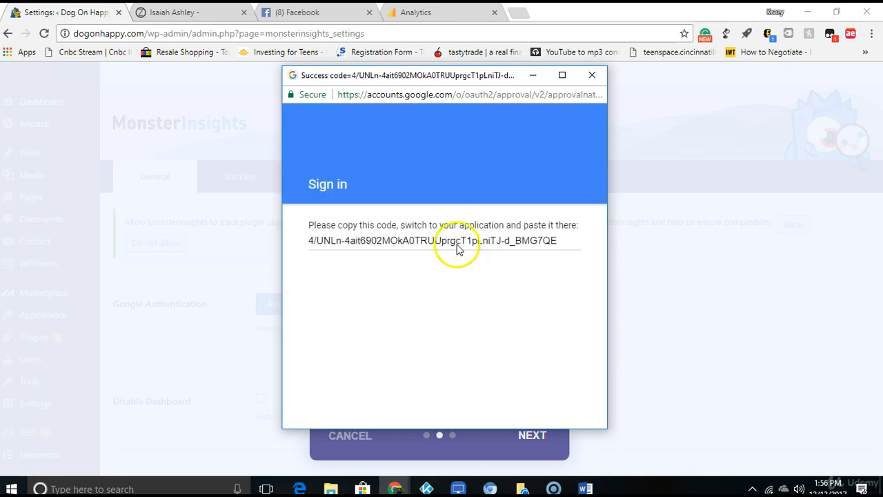
Copy the Google authorization code, paste it into the wizard's Google code field and submit it
click(458, 248)
right_click(458, 248)
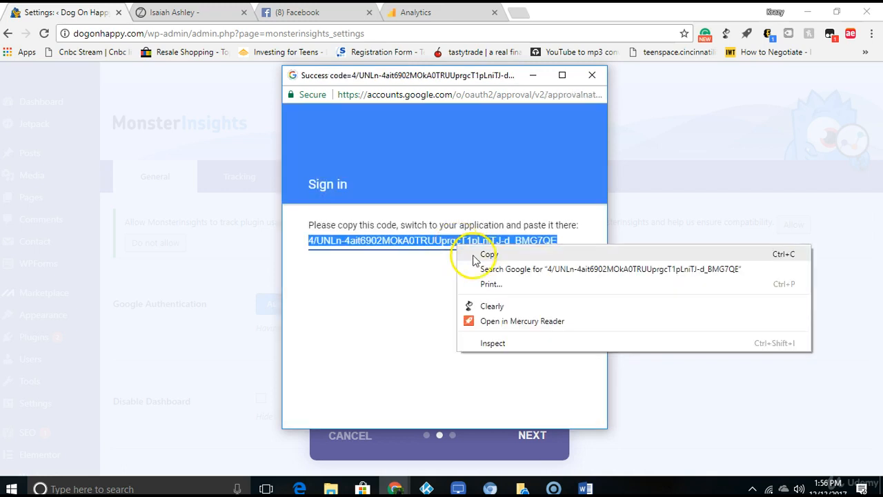
click(466, 253)
click(592, 74)
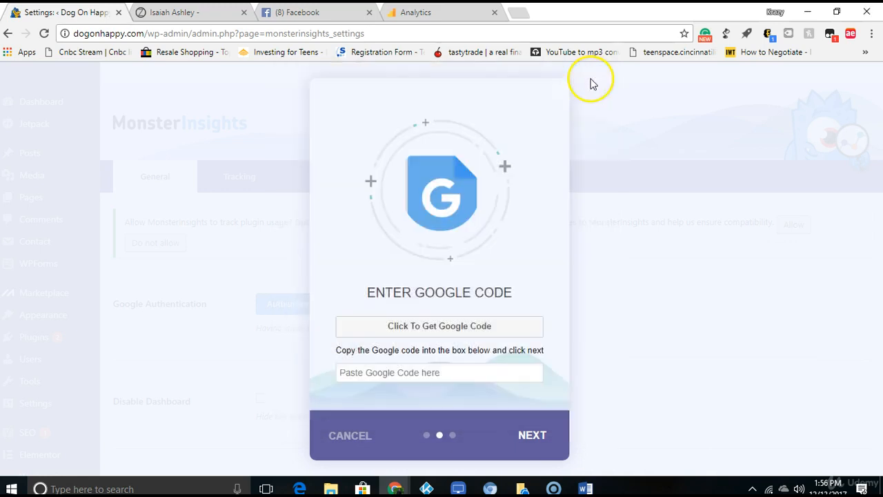
right_click(416, 370)
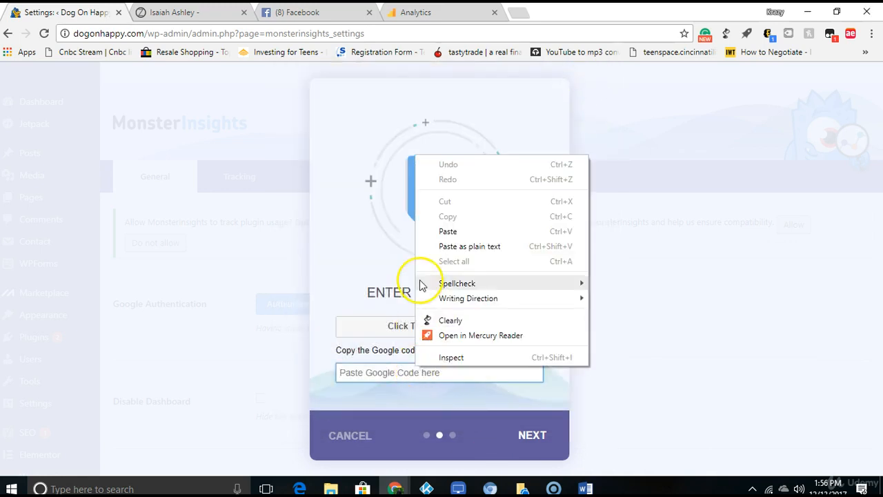
click(432, 232)
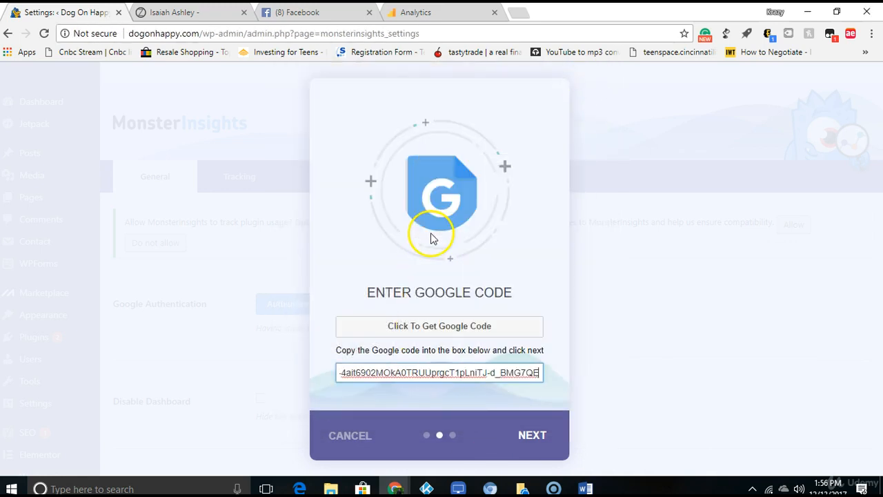
click(534, 449)
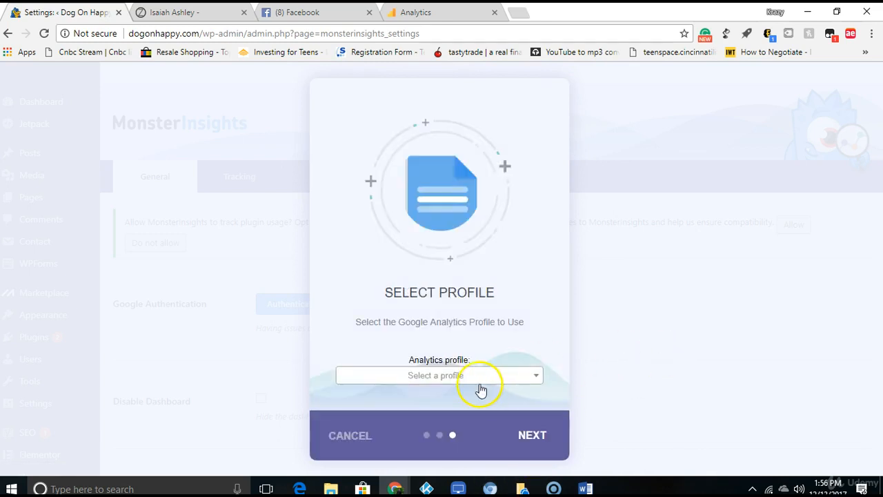
Select All Web Site Data as the Analytics profile and finish the MonsterInsights authentication wizard
click(466, 379)
click(453, 440)
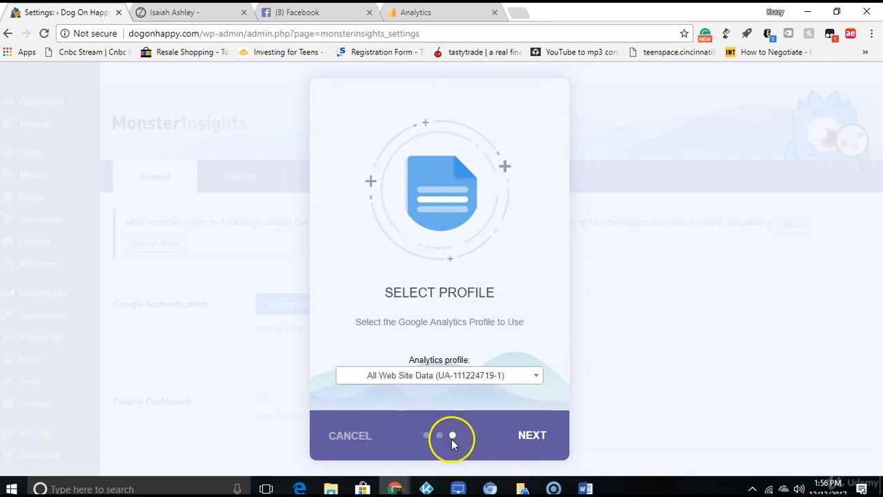
click(544, 439)
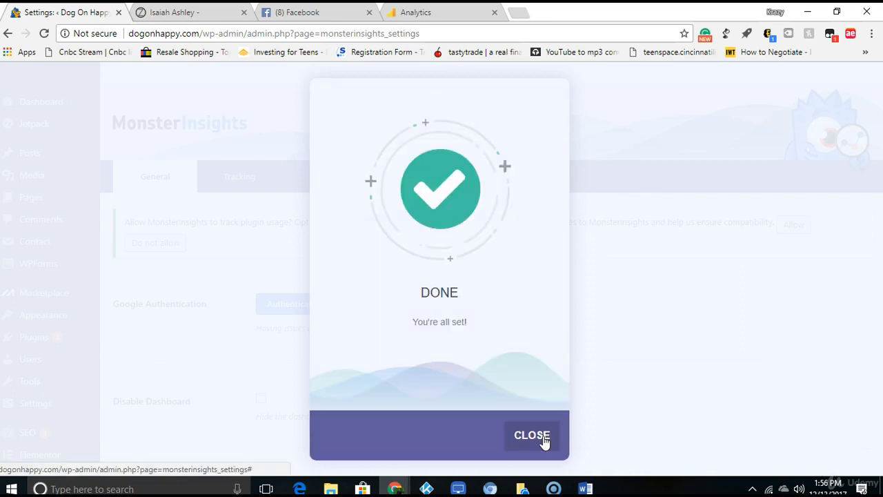
click(532, 436)
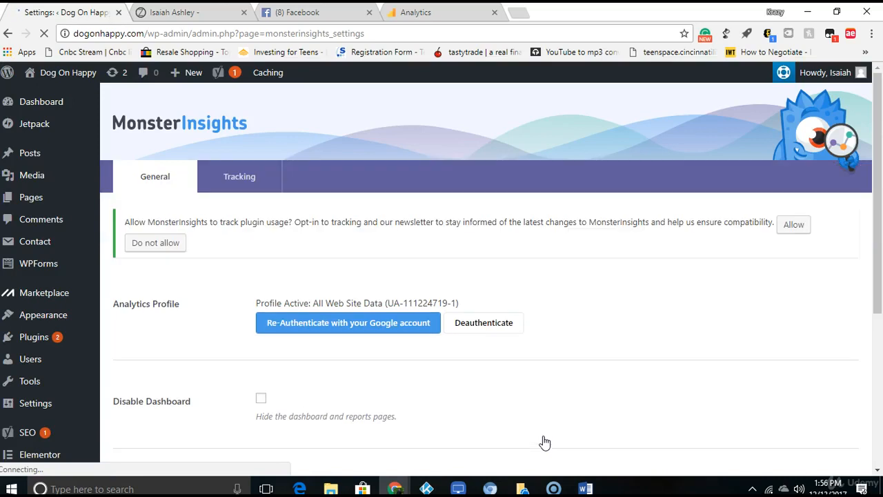
Switch to the Google Analytics window and go back from the tracking code page to review the MY Blogs administration overview
drag(880, 118, 880, 147)
mouse_move(395, 489)
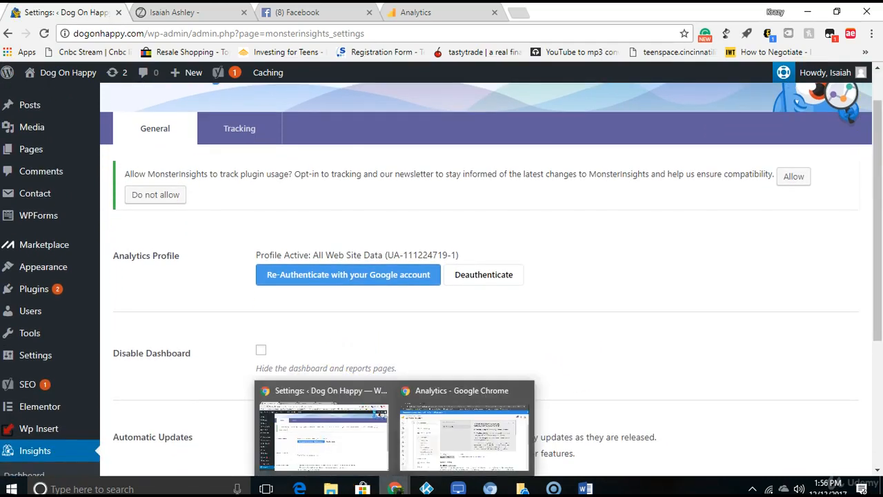
click(415, 455)
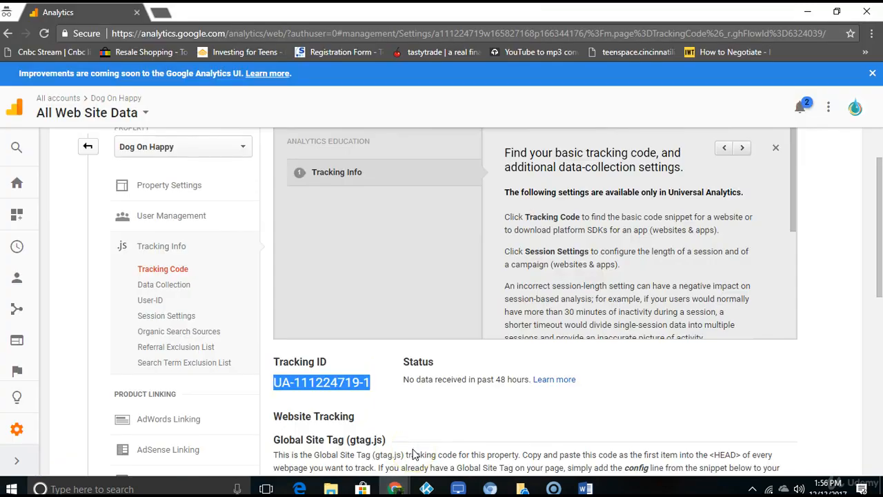
drag(878, 259, 874, 324)
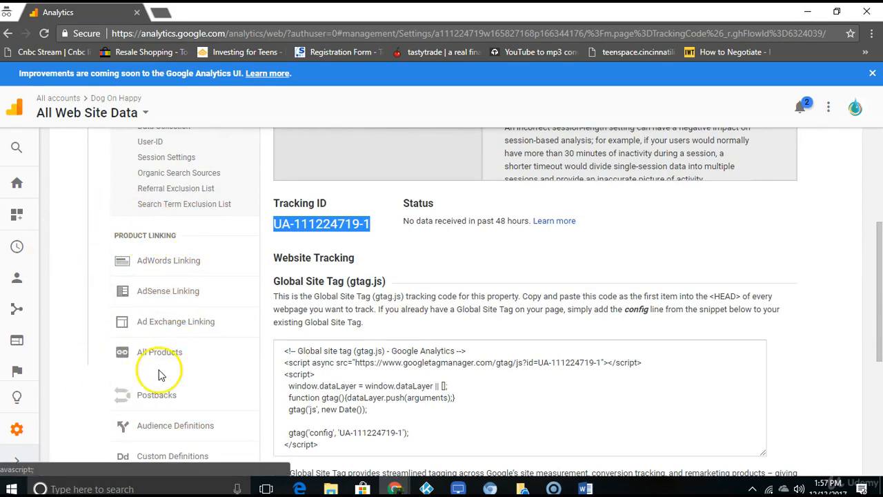
drag(877, 319, 880, 221)
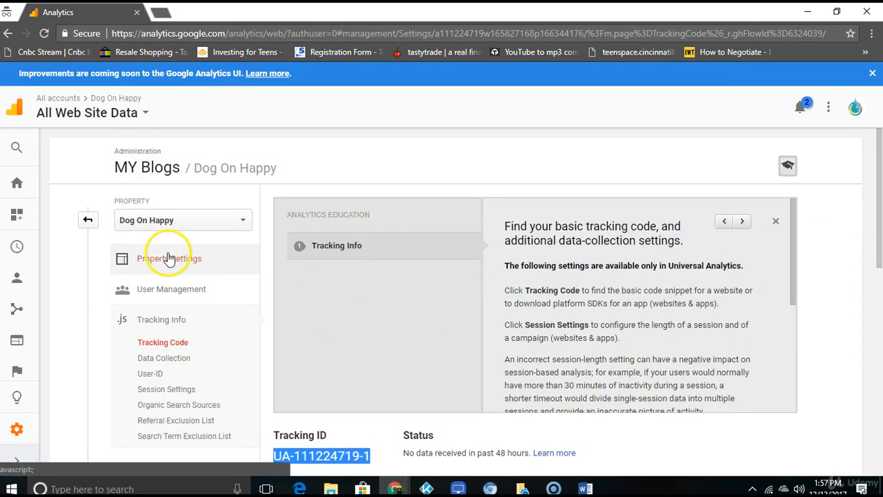
click(88, 220)
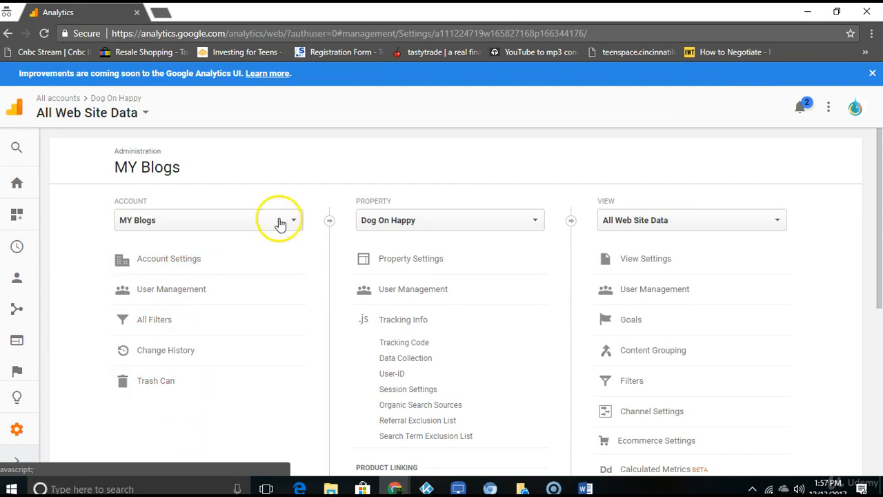
drag(881, 198, 868, 241)
drag(875, 301, 873, 232)
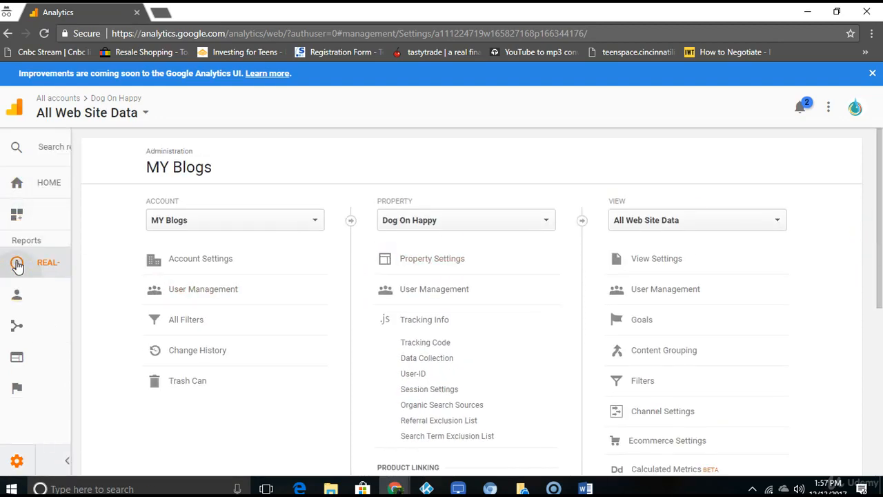
Open the Real-Time Overview report for All Web Site Data and examine its active users, pageviews and top referrals sections
click(17, 266)
click(58, 288)
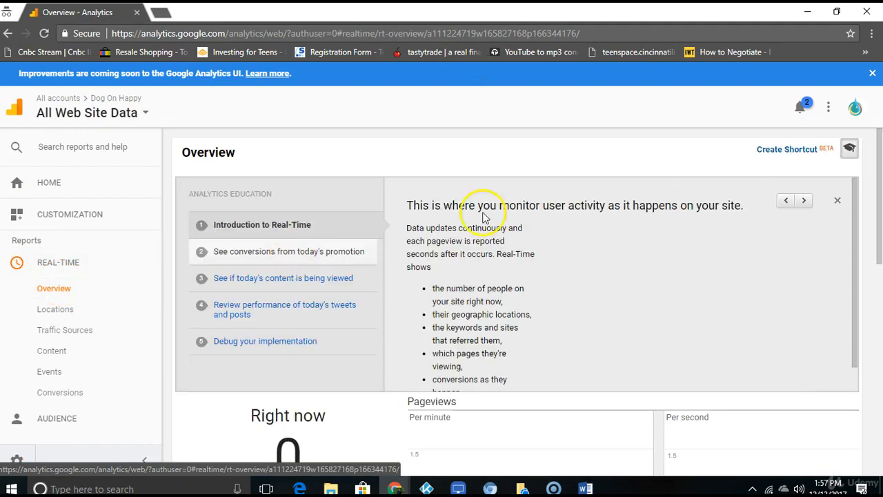
drag(875, 177, 878, 271)
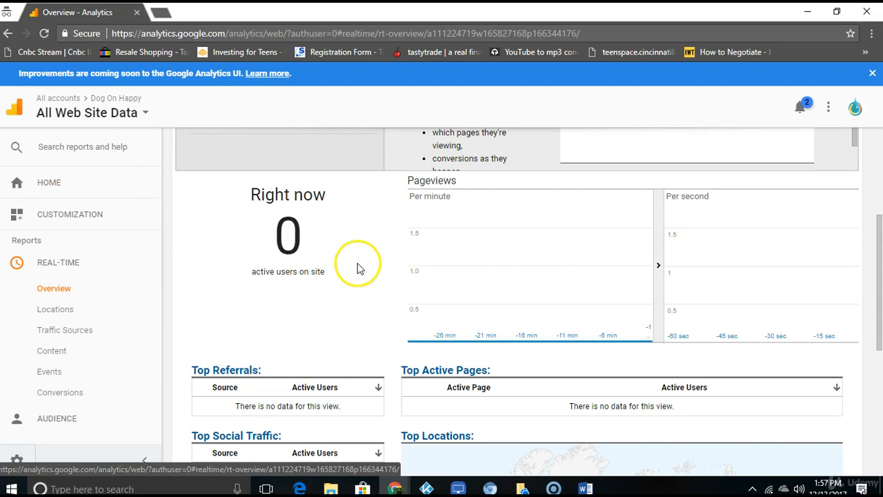
mouse_move(880, 270)
mouse_down()
mouse_move(871, 335)
mouse_move(876, 199)
mouse_move(876, 266)
mouse_up()
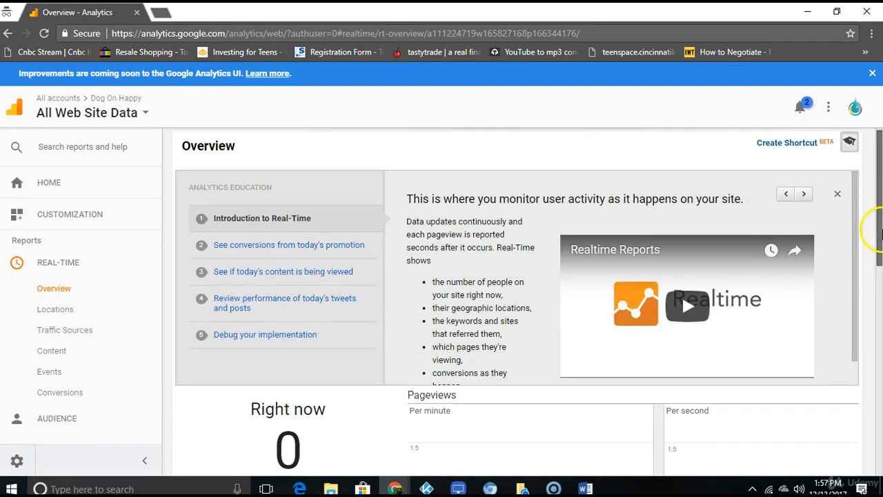
scroll(870, 225, down, 3)
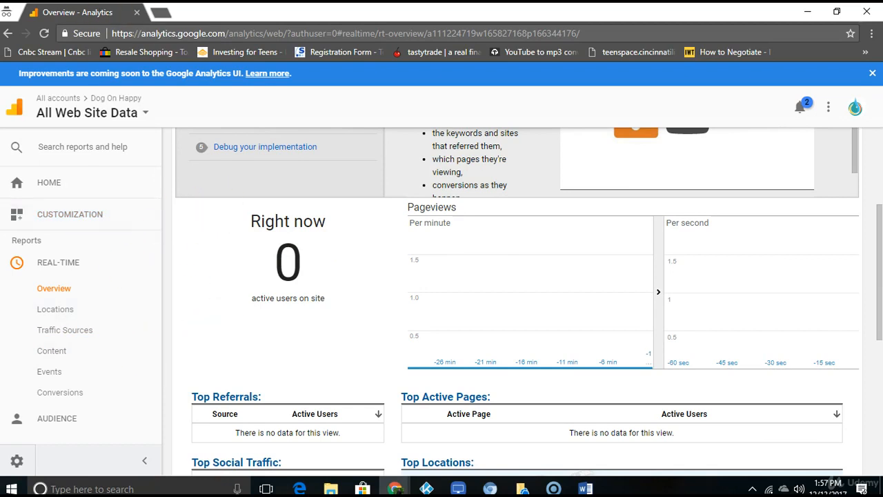
Return to the MonsterInsights settings in WordPress and review the general options down to Automatic Updates
click(807, 11)
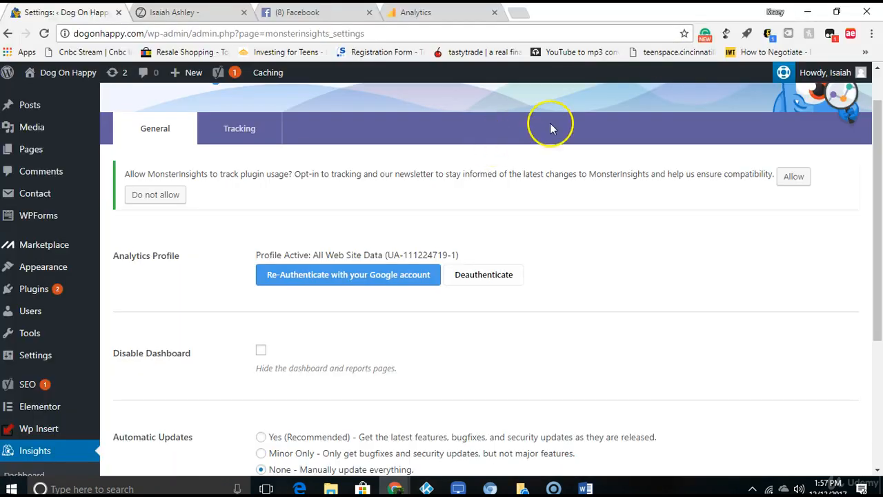
drag(881, 200, 880, 234)
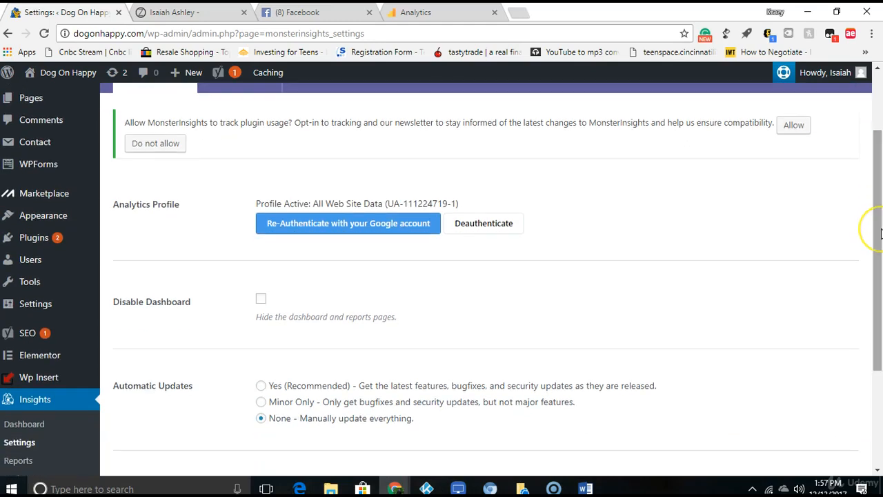